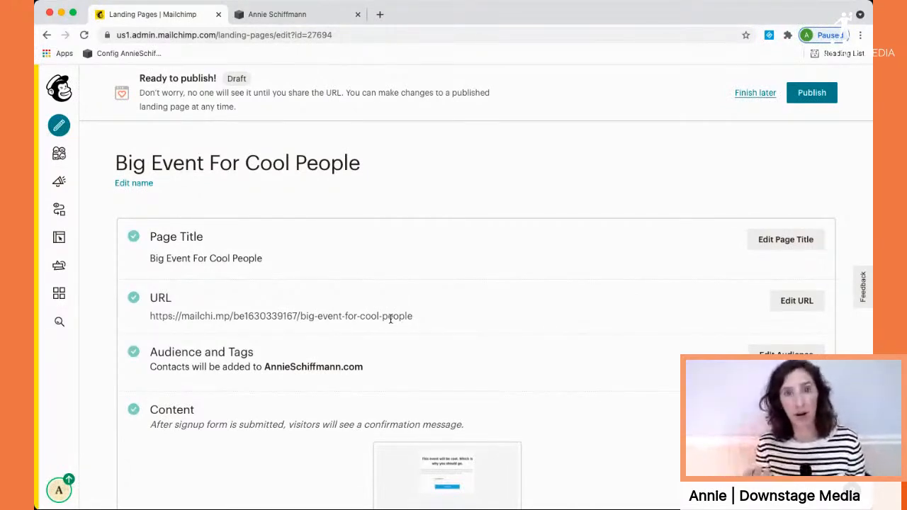
Start connecting a custom domain for the landing page's URL, using one already owned from another domain provider.
click(791, 301)
scroll(476, 319, down, 3)
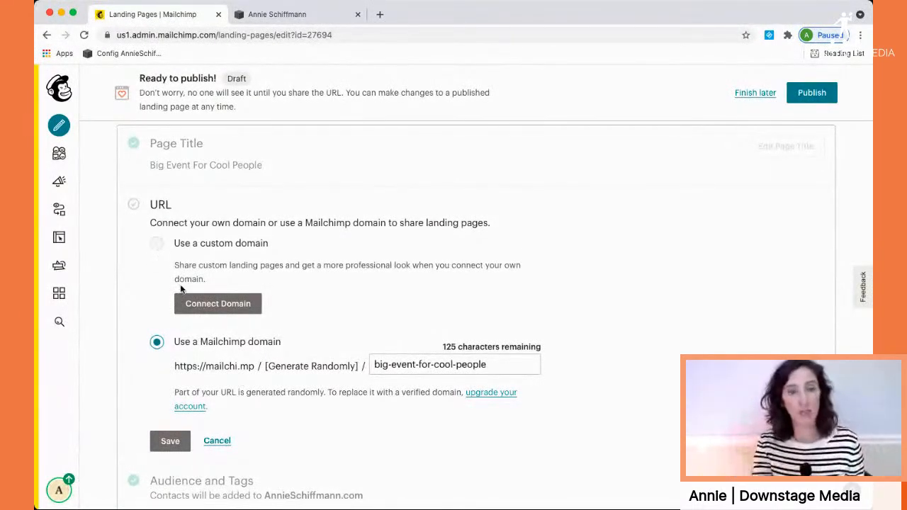
click(203, 305)
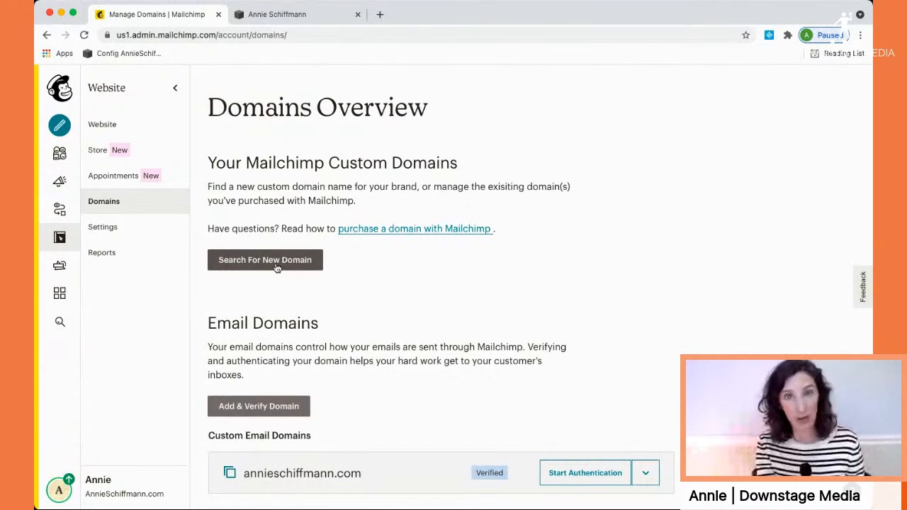
scroll(276, 267, down, 3)
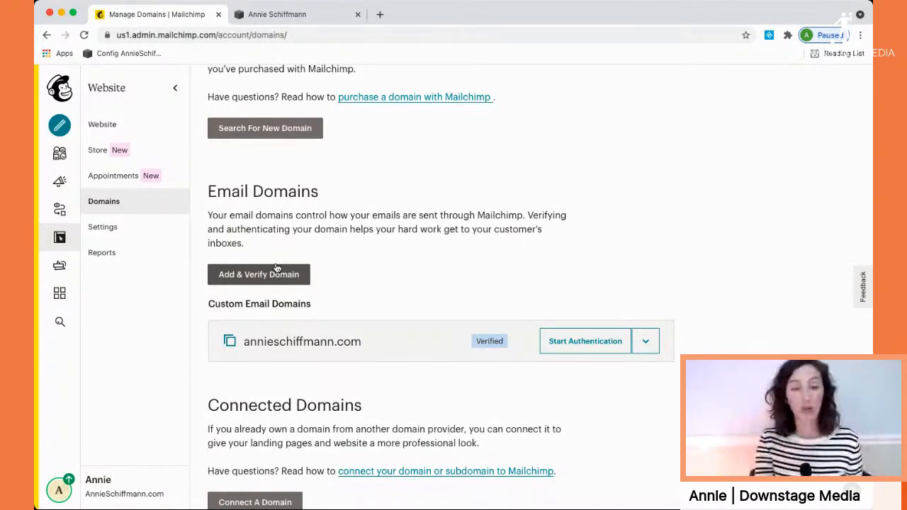
scroll(312, 301, down, 3)
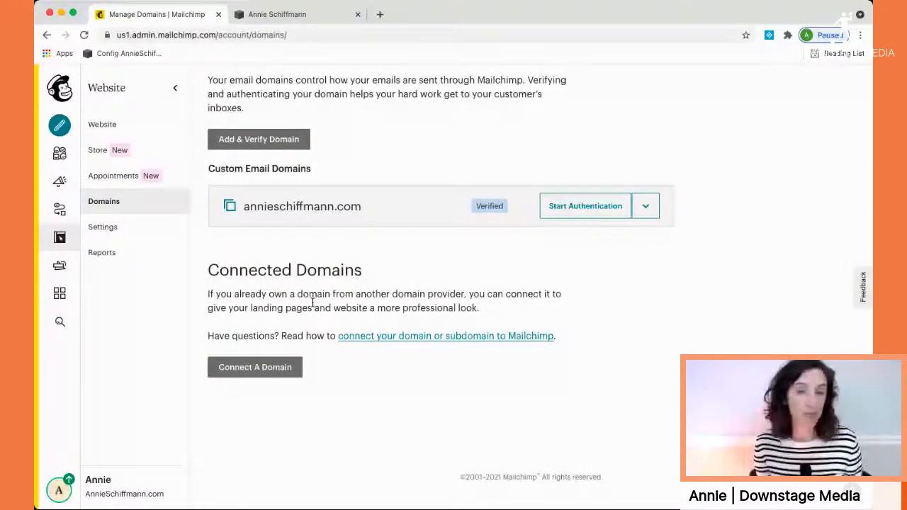
click(265, 374)
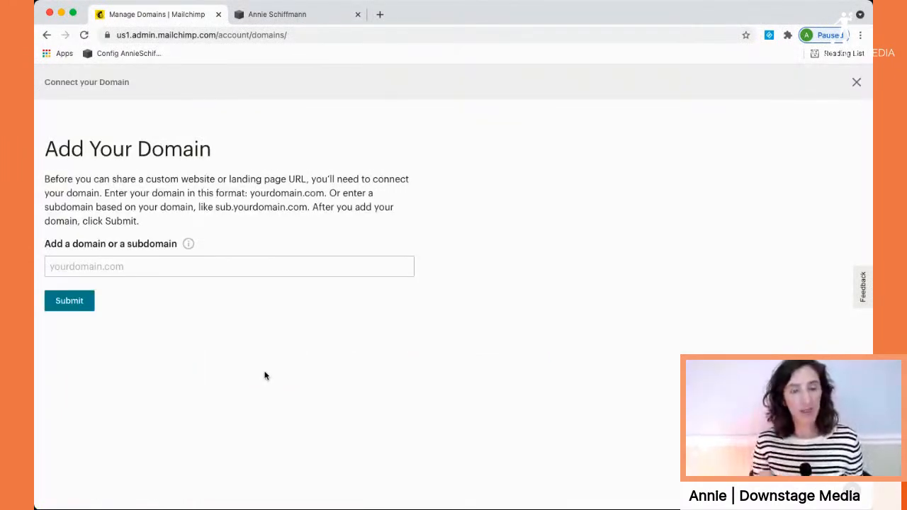
Submit the rsvp subdomain of the account's own .com domain and copy the CNAME value provided for it.
click(235, 263)
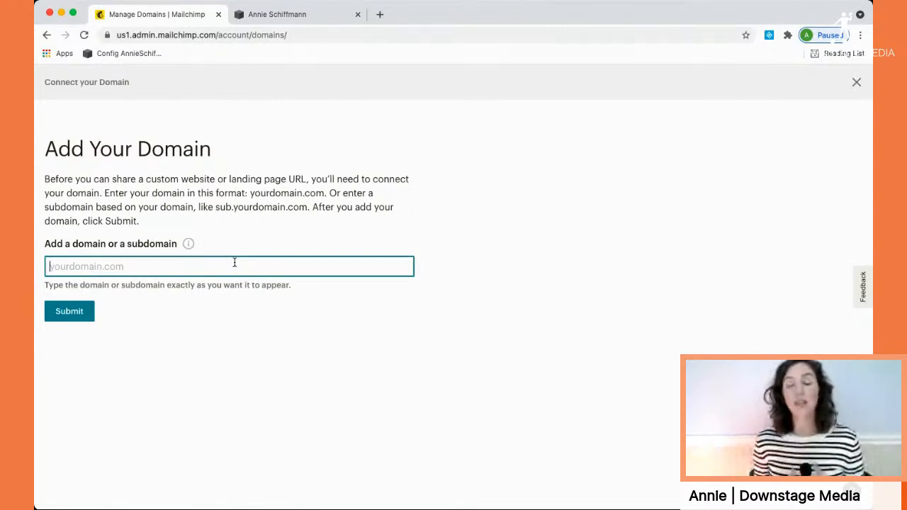
text(rs)
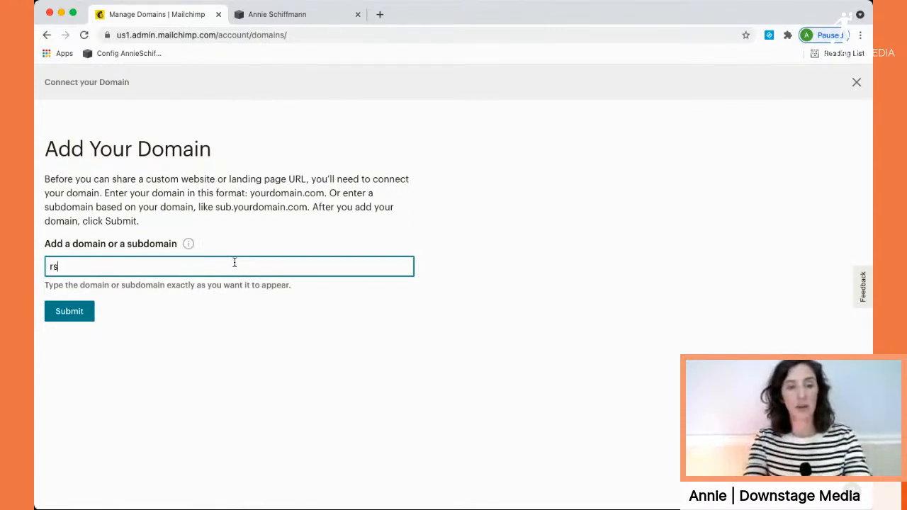
text(vp.annieschiffmann.com)
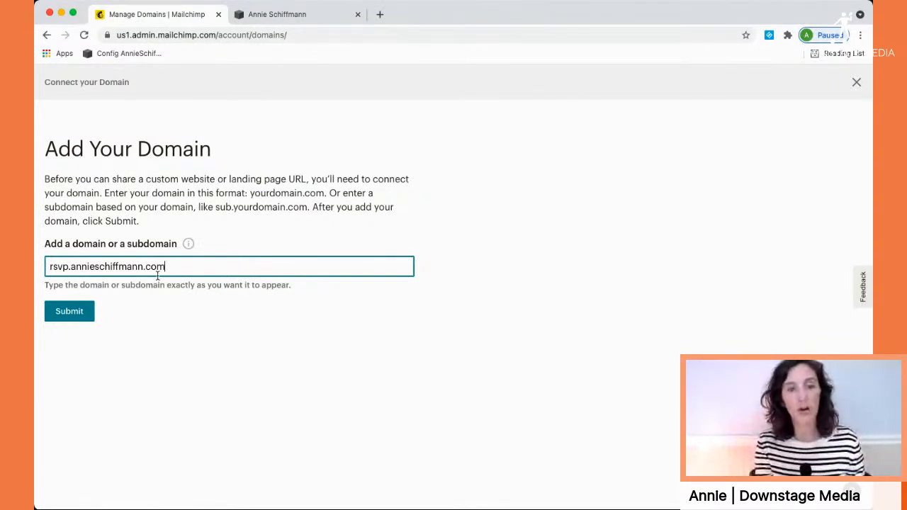
click(69, 313)
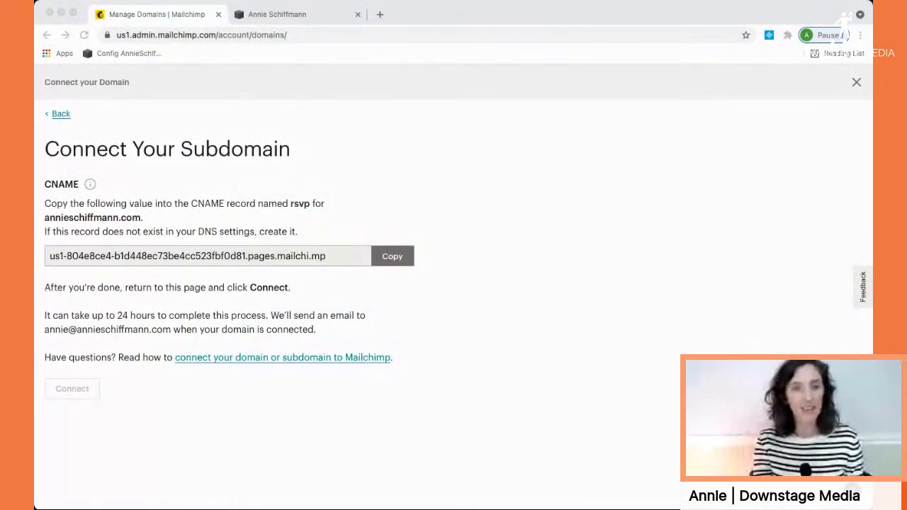
click(491, 295)
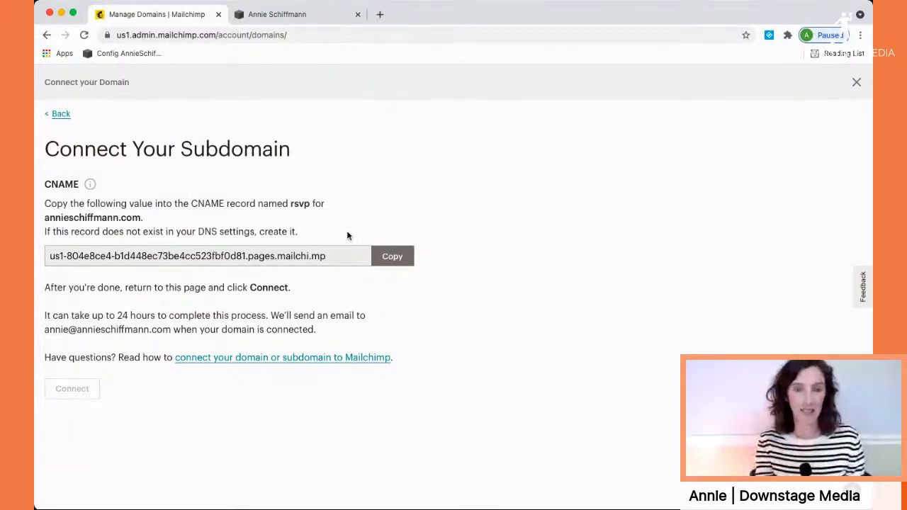
click(384, 258)
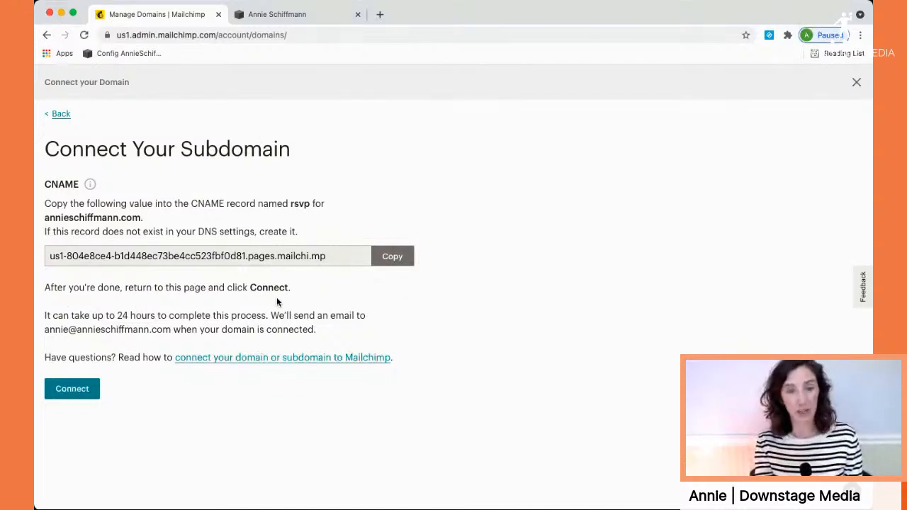
Switch to the Squarespace site and open the DNS settings of its primary Squarespace-managed domain.
click(284, 15)
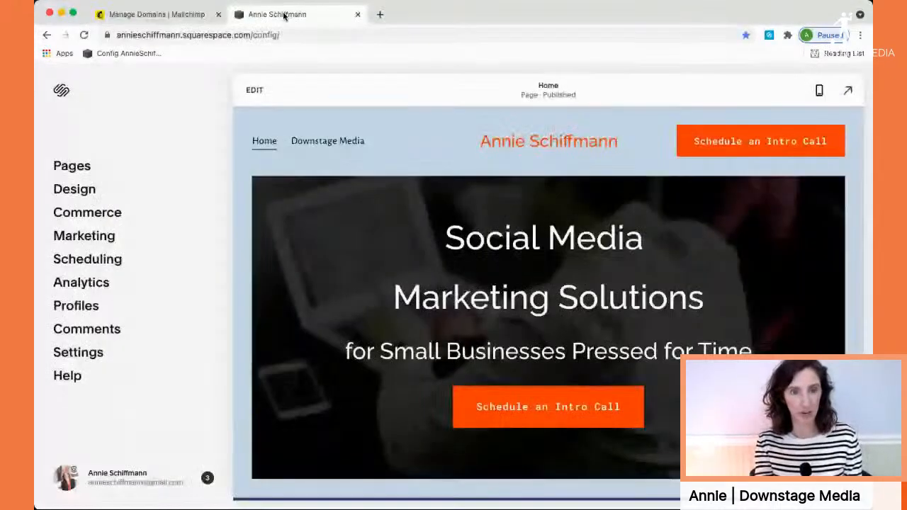
click(76, 166)
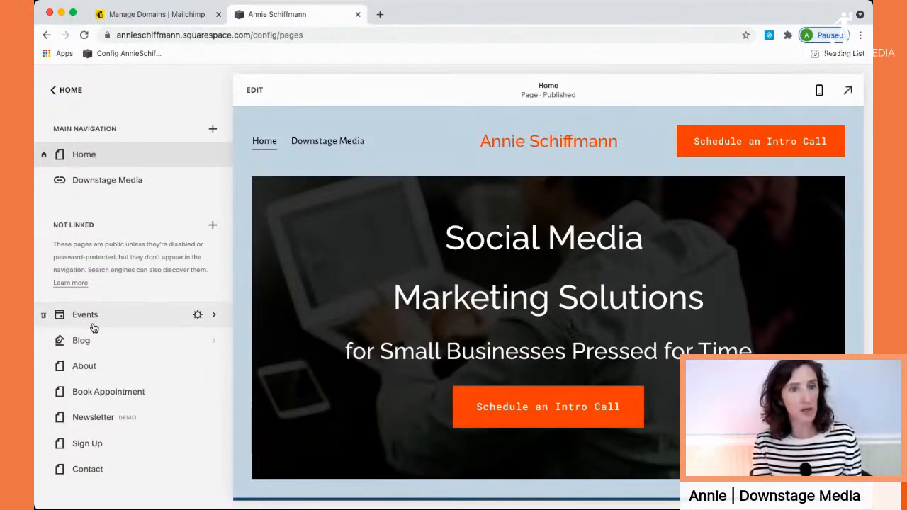
click(72, 98)
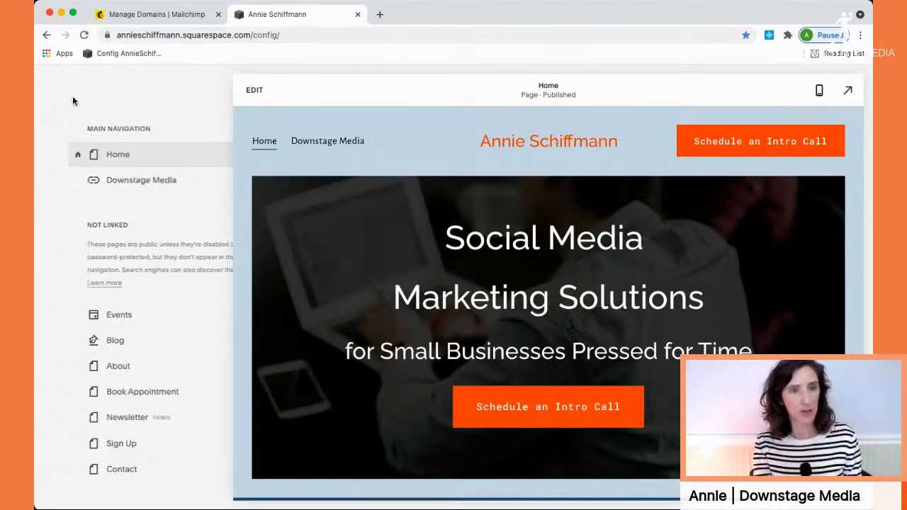
click(78, 352)
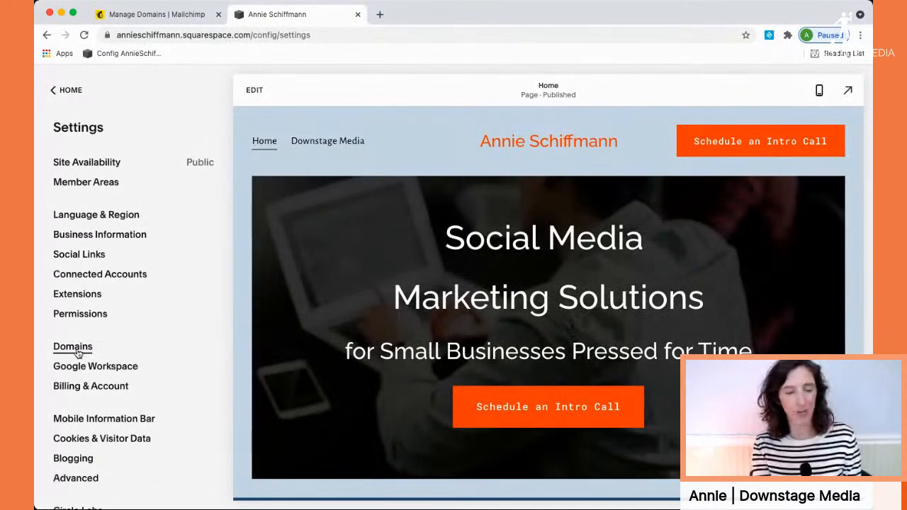
click(73, 346)
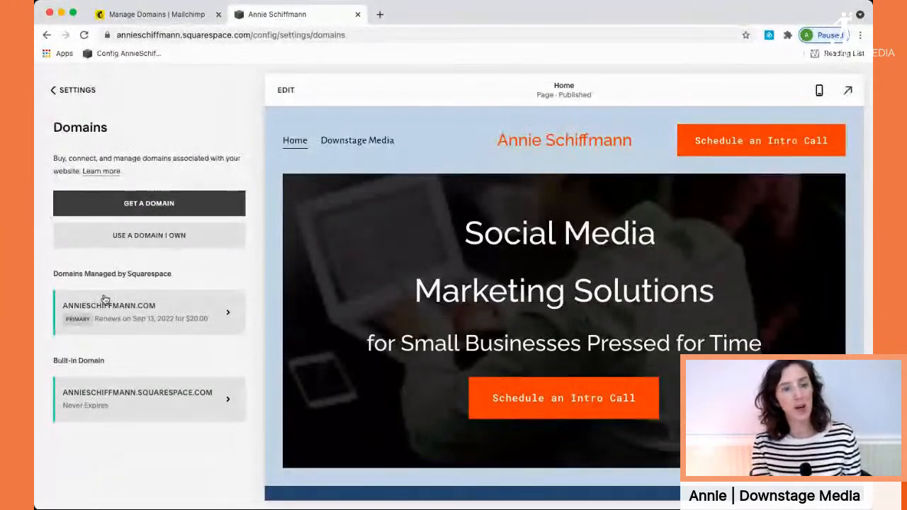
click(196, 319)
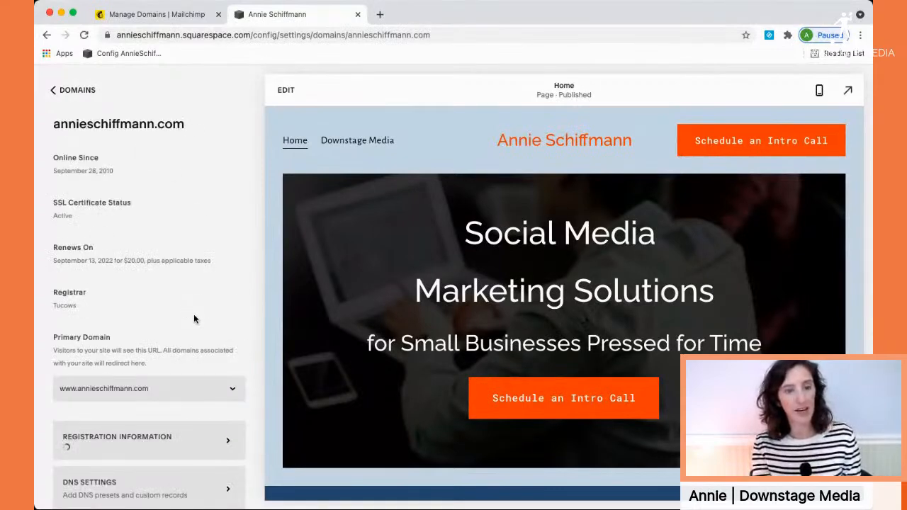
scroll(194, 319, down, 3)
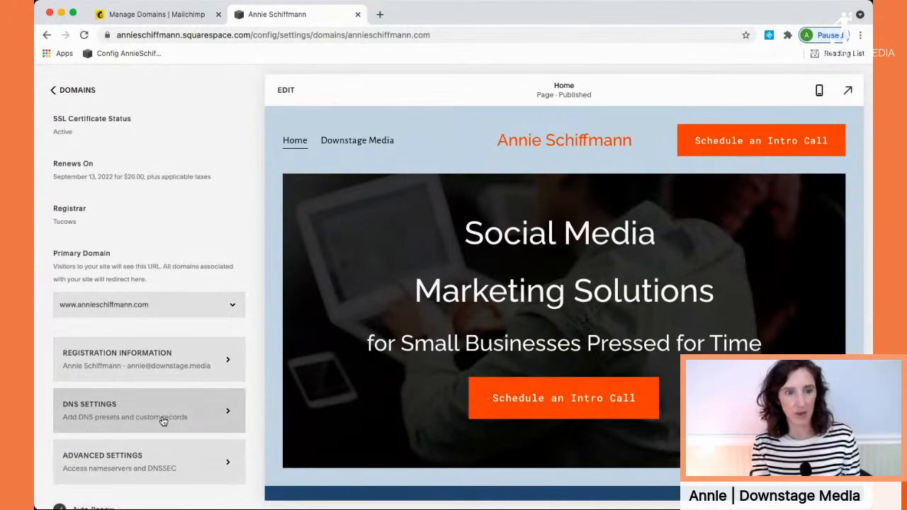
click(162, 421)
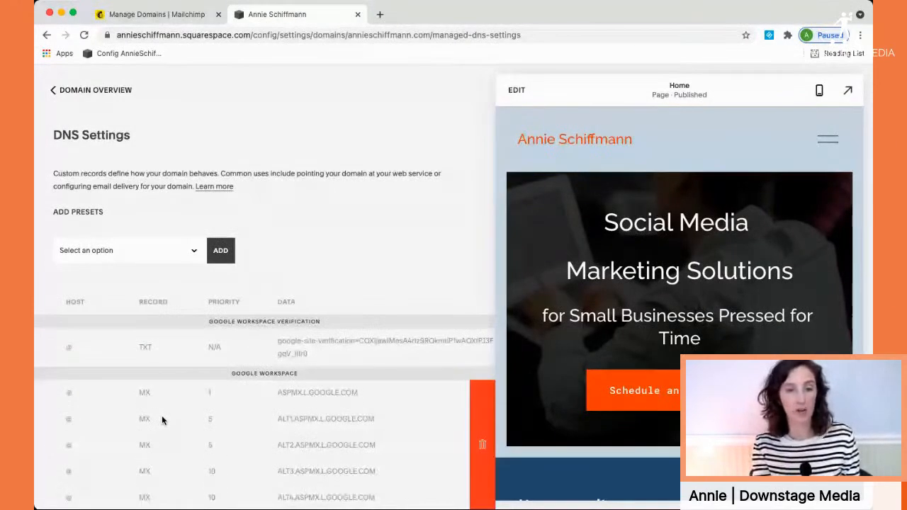
Add a custom CNAME record with host rsvp and the copied Mailchimp pages address as its data, and save the DNS settings.
scroll(161, 421, down, 10)
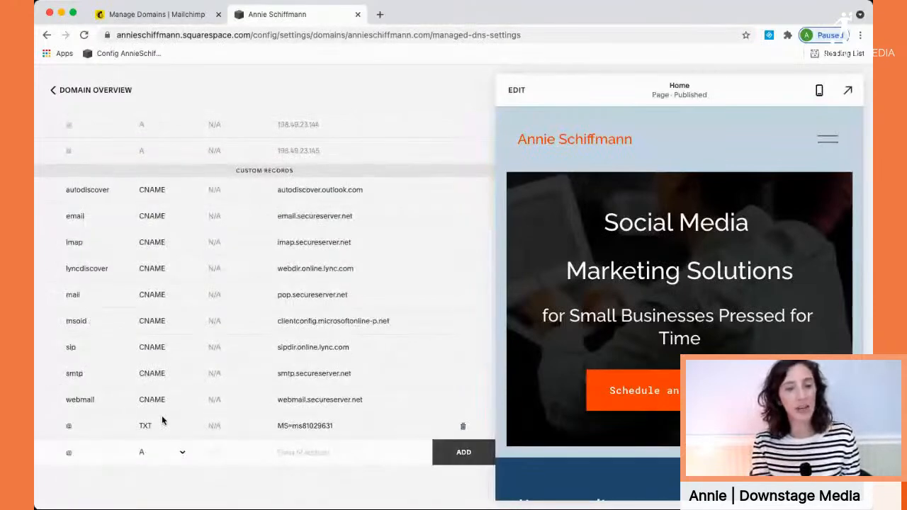
click(167, 479)
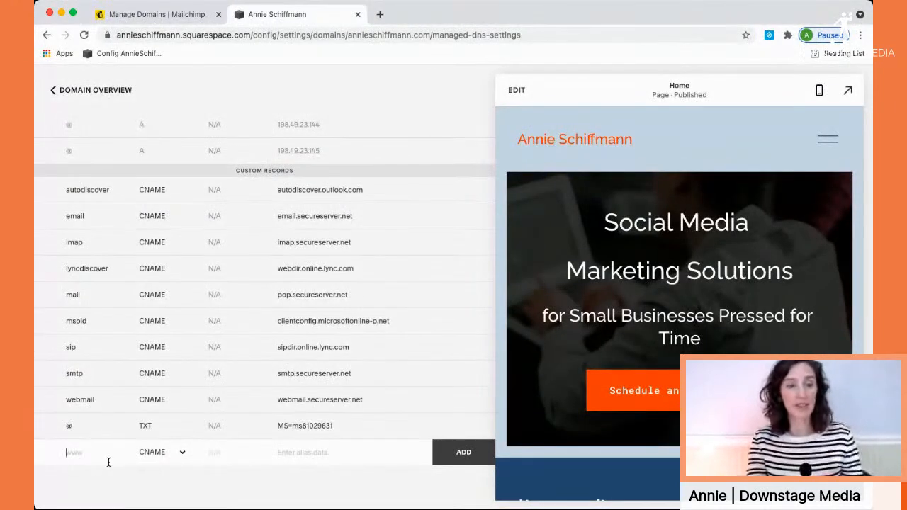
text(rs)
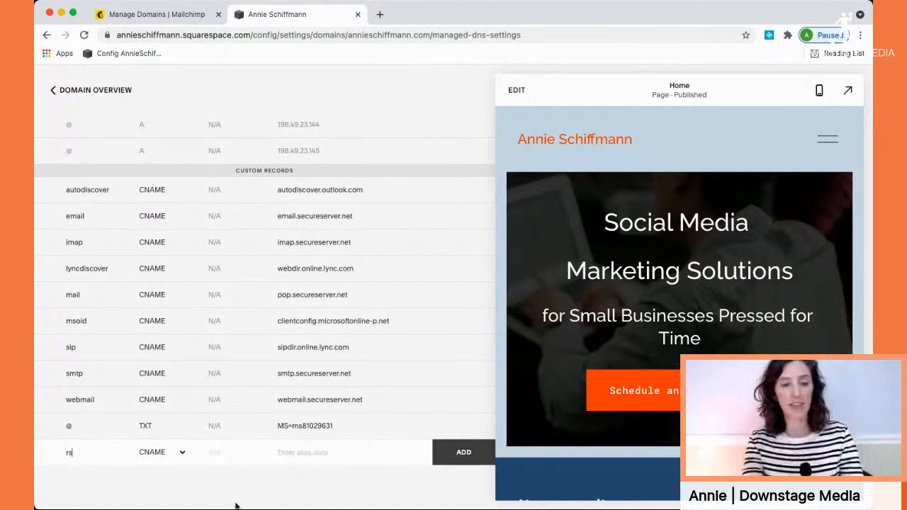
text(vp)
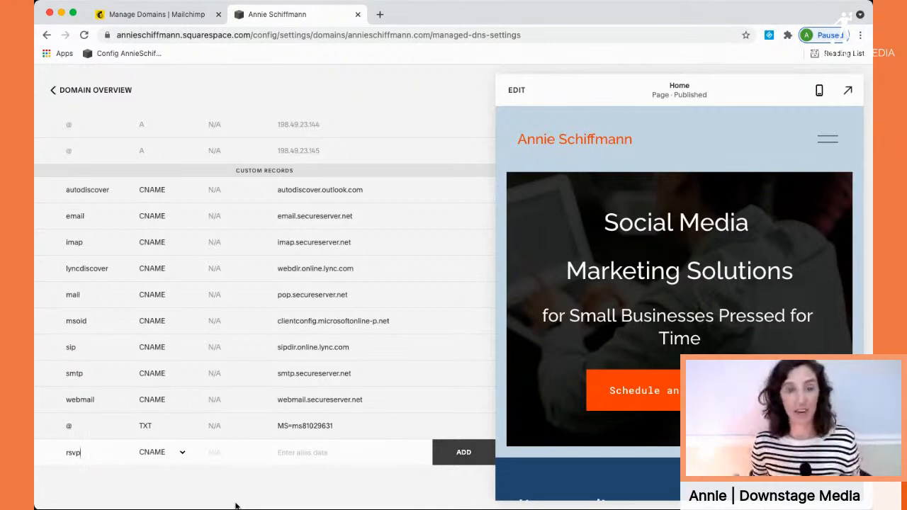
click(306, 454)
key(super+v)
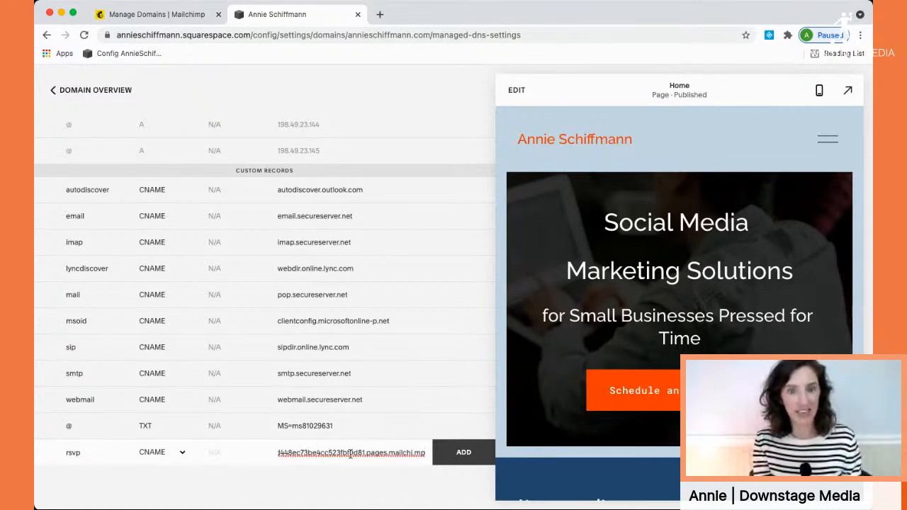
click(448, 453)
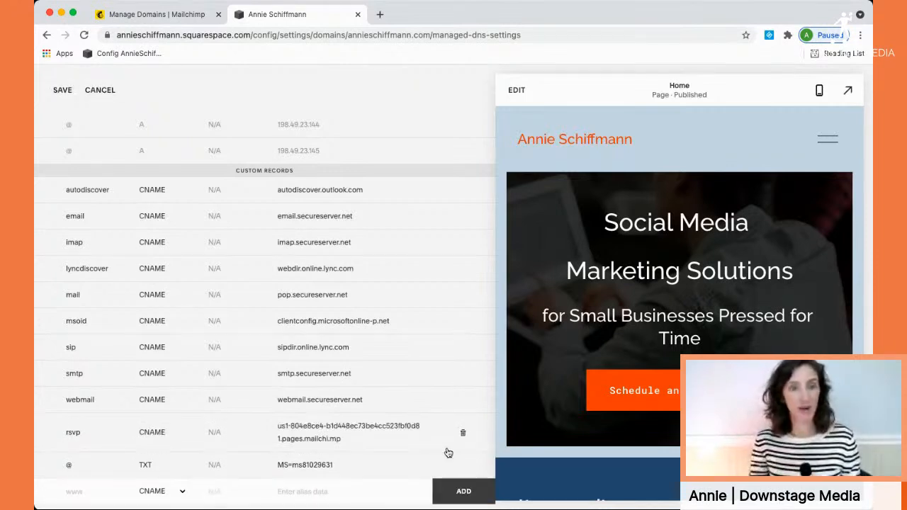
click(62, 91)
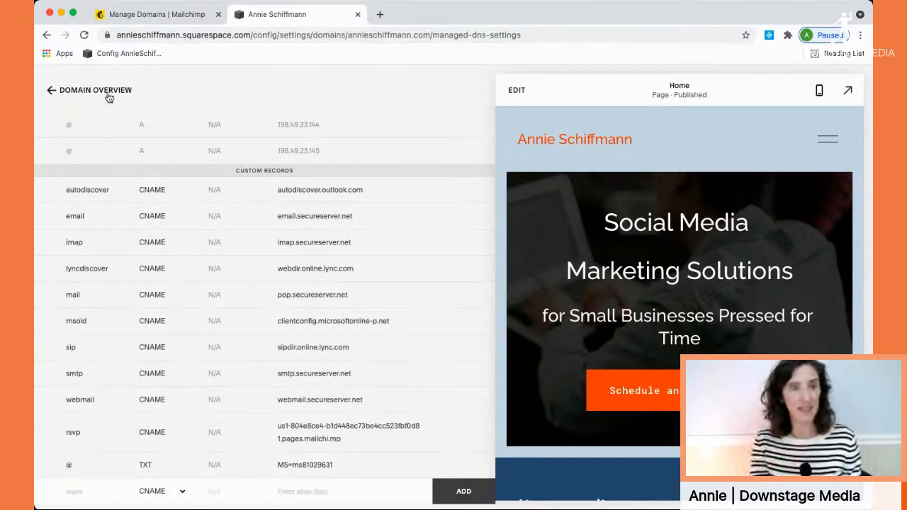
Return to Mailchimp and connect the rsvp subdomain.
click(140, 20)
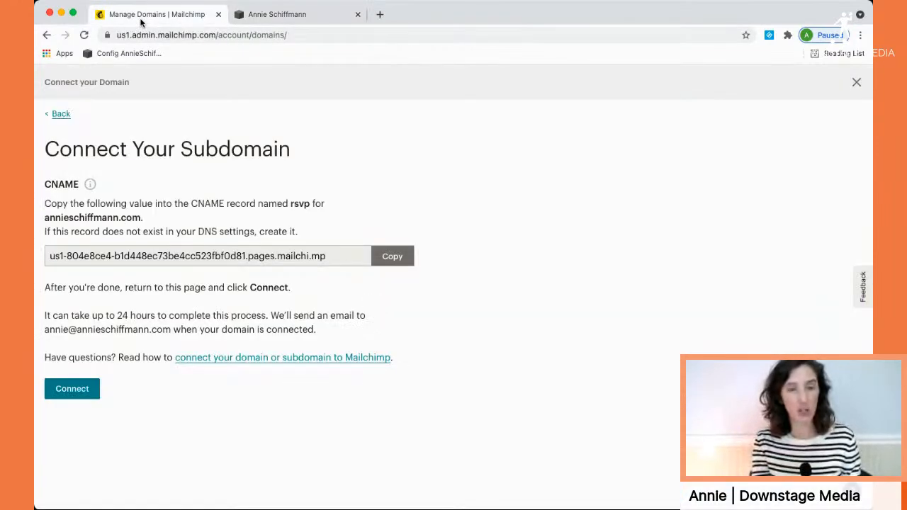
click(65, 389)
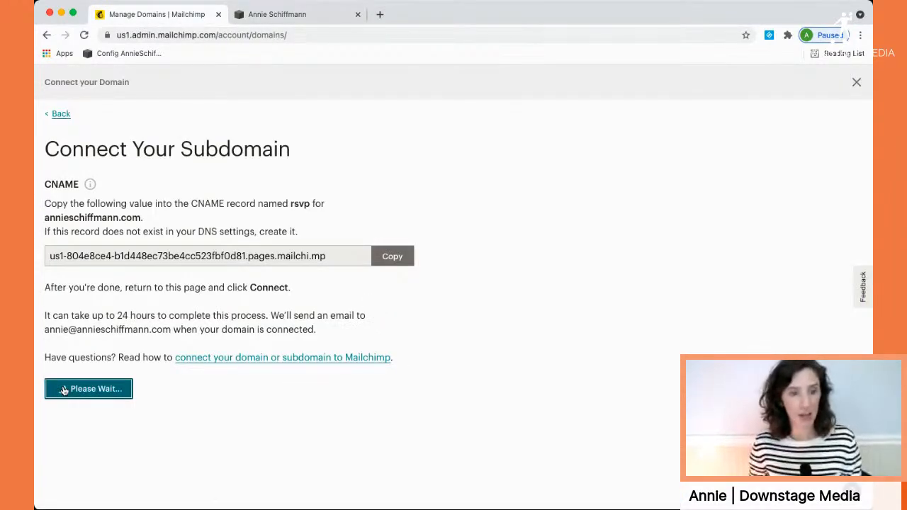